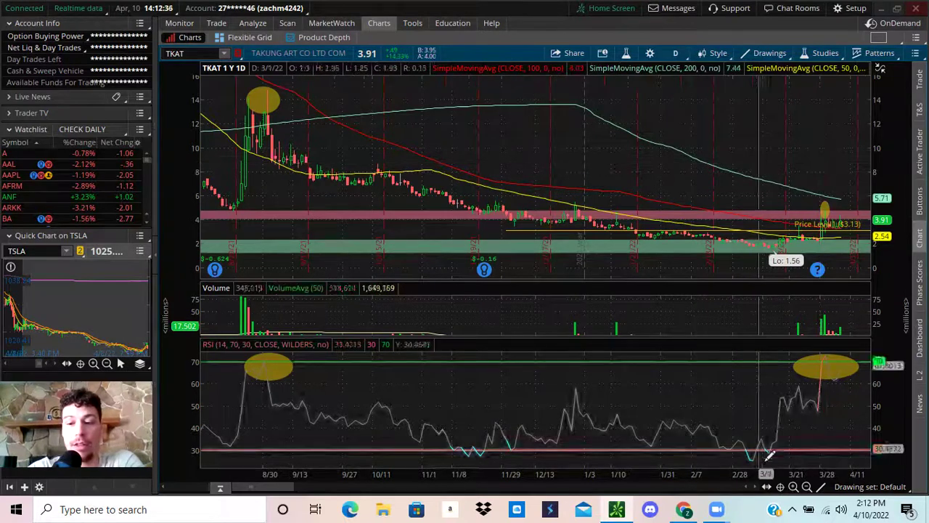
Step: Draw an arrowed trendline on the RSI chart from the early-September overbought peak to just past the early-April peak
left_click_drag(882, 392, 882, 423)
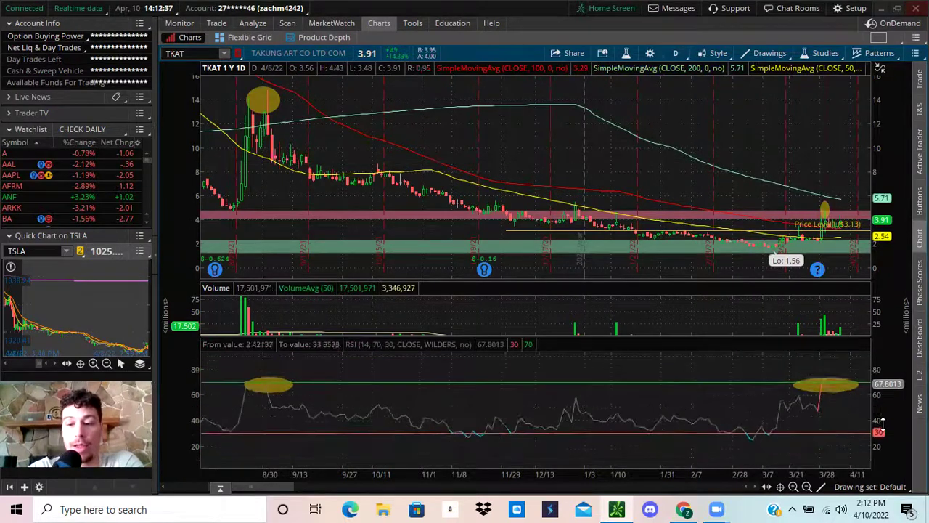
middle_click(527, 383)
left_click(528, 280)
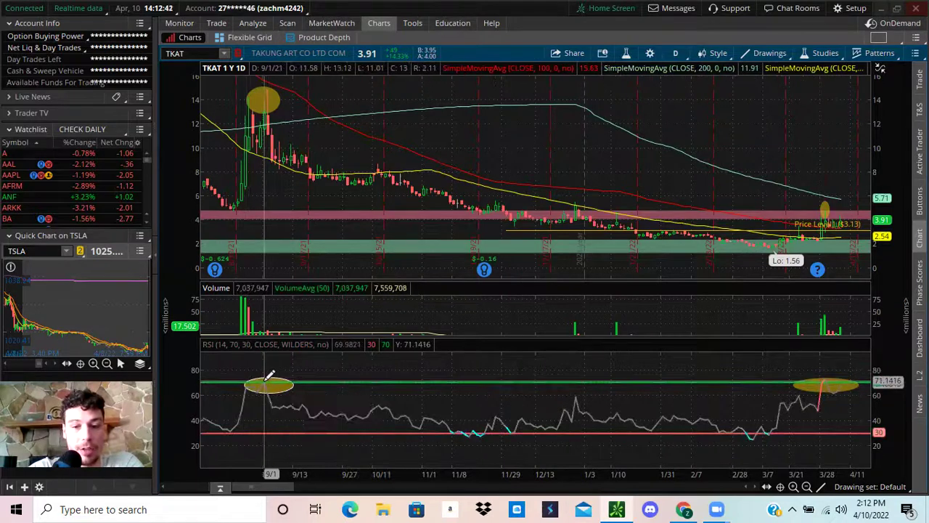
left_click_drag(270, 377, 880, 367)
Step: Activate the RSI trendline and reposition its start point ahead of the first highlighted peak, at about the 70 level
right_click(302, 358)
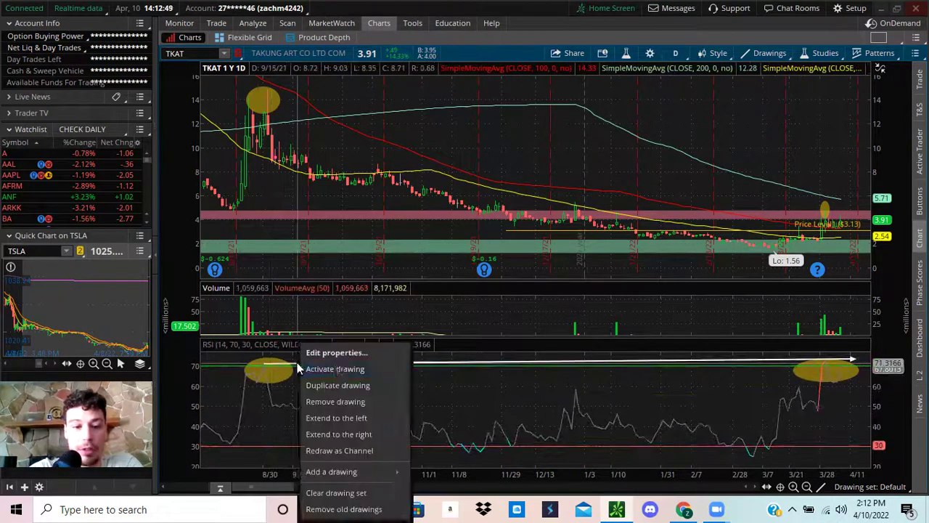
left_click(336, 366)
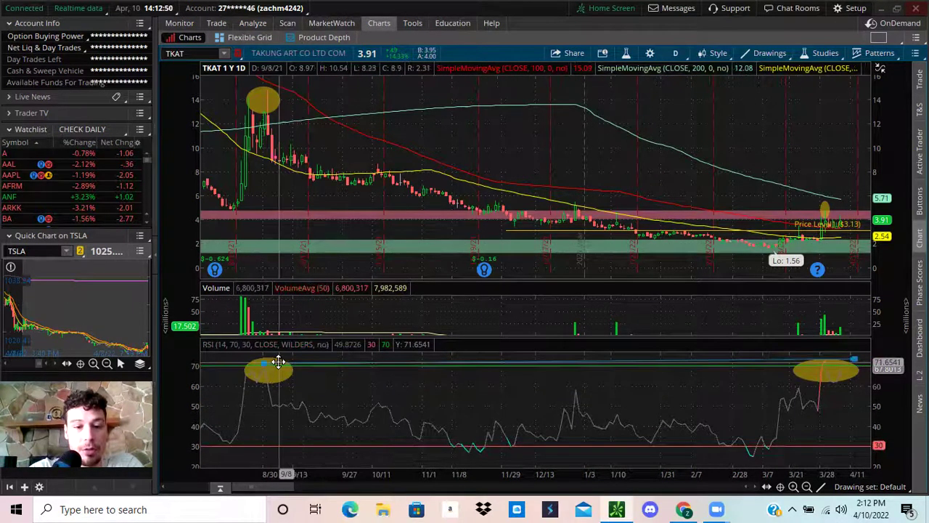
left_click(228, 366)
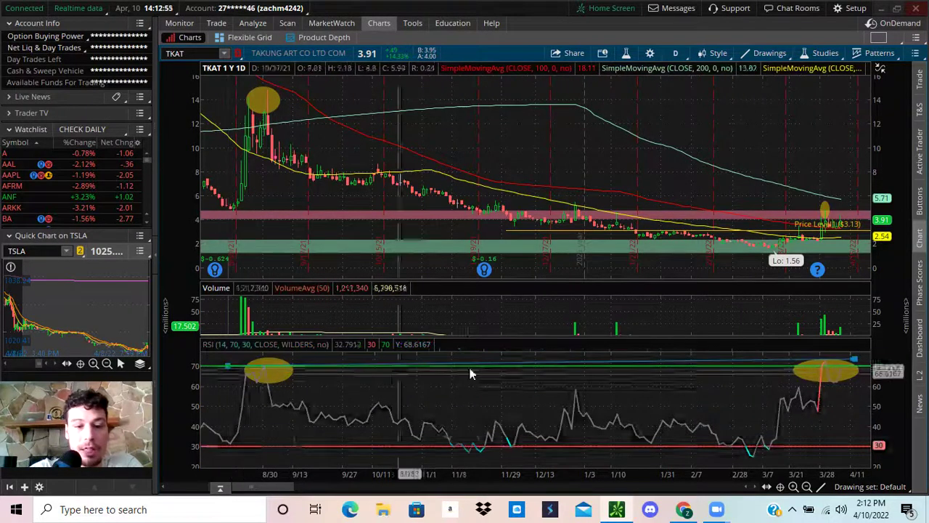
left_click(856, 365)
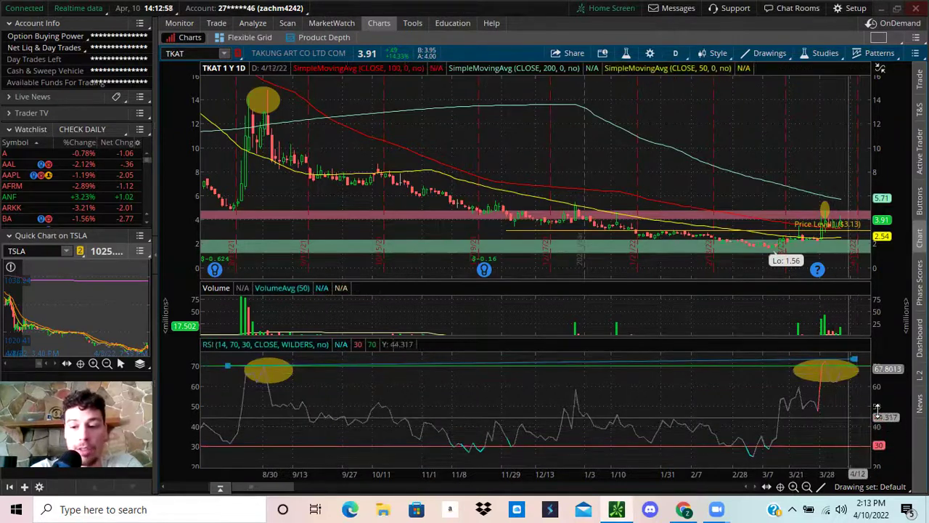
left_click_drag(885, 415, 883, 433)
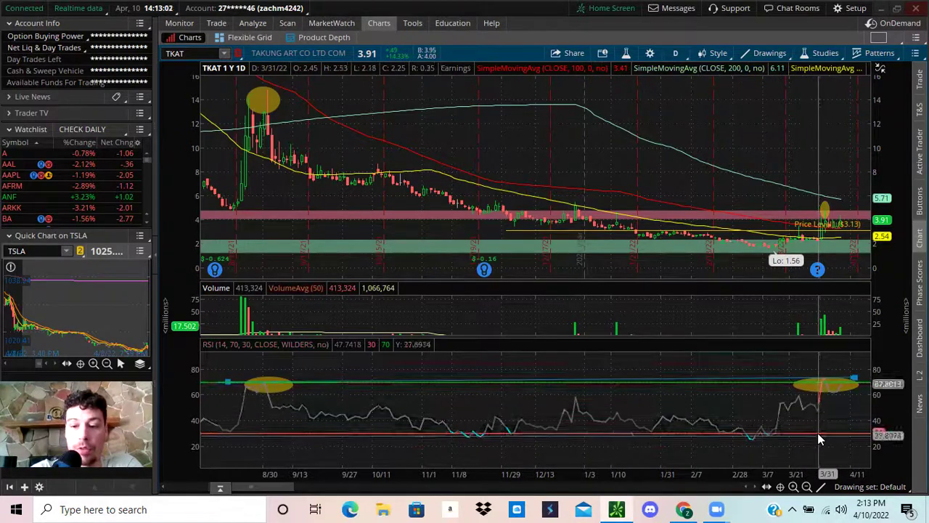
left_click(844, 417)
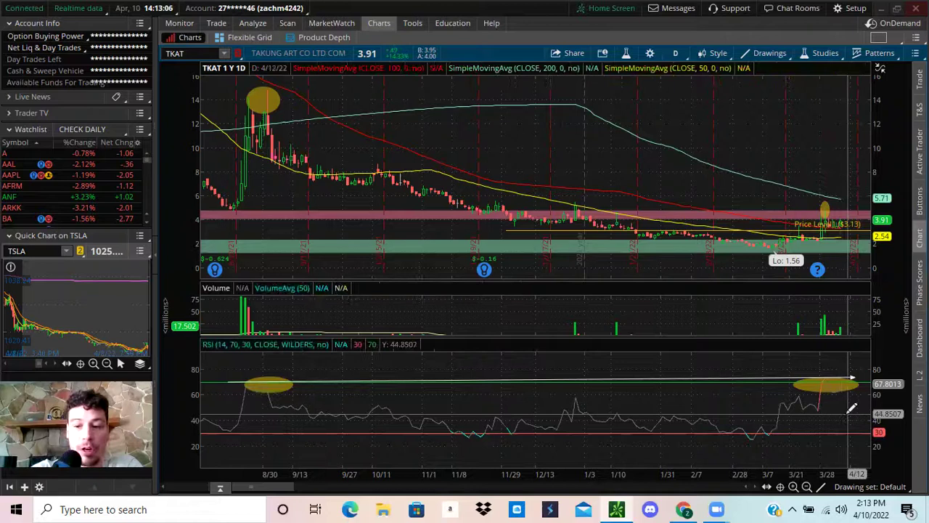
Step: Extend the RSI trendline to the right and view its projection beyond the latest highlighted peak
right_click(784, 377)
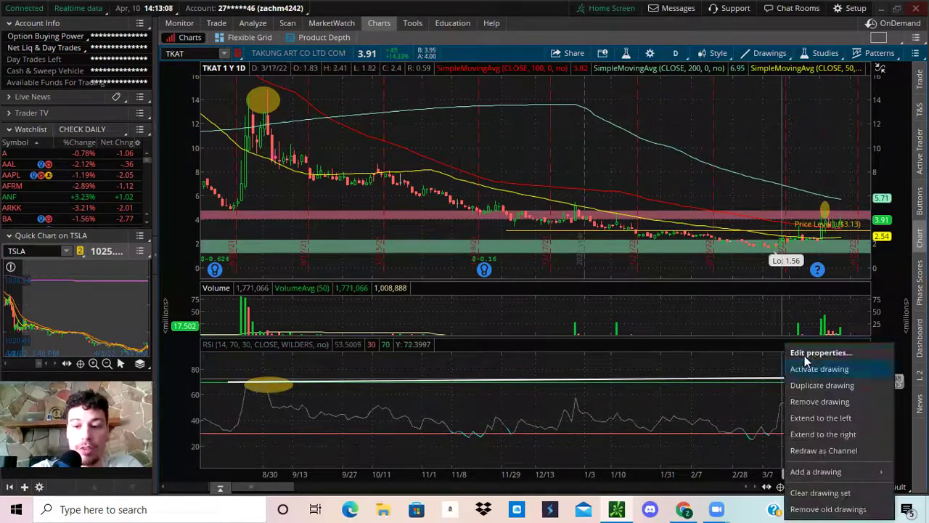
left_click(844, 433)
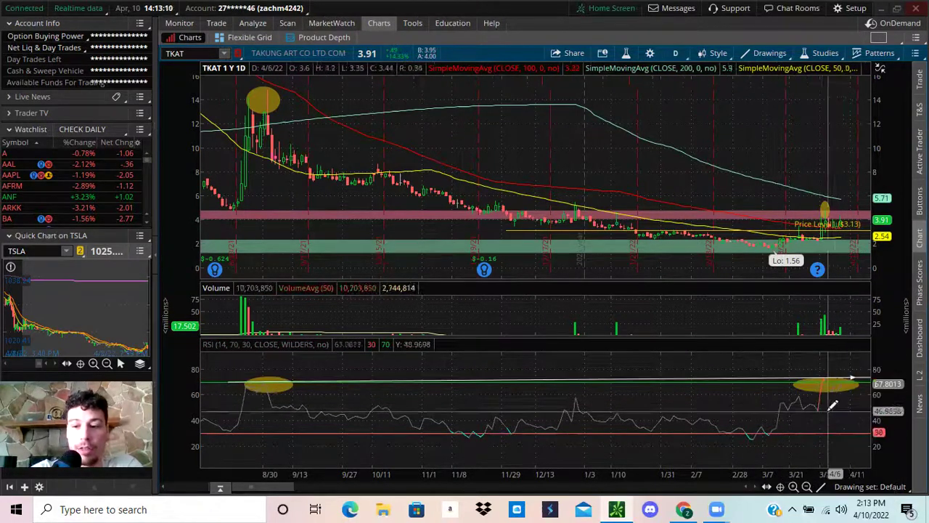
mouse_move(851, 339)
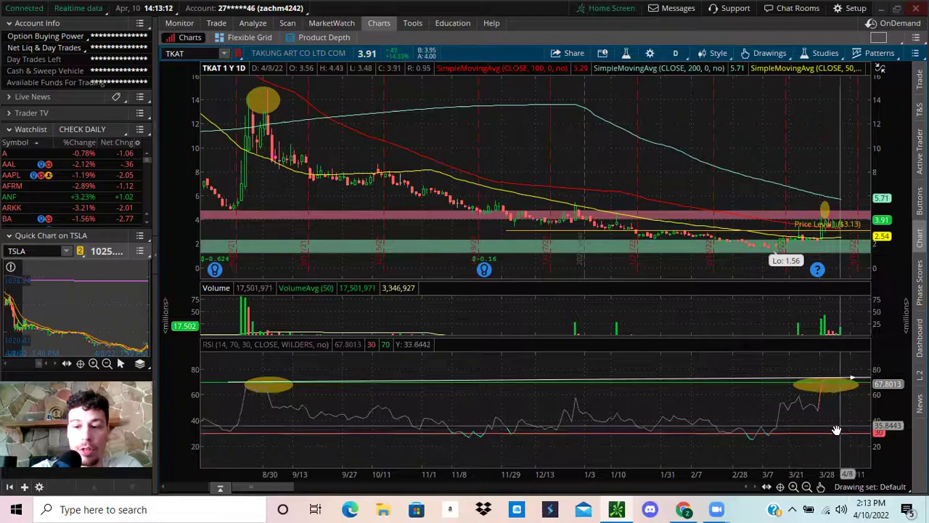
mouse_move(837, 430)
left_mouse_down()
mouse_move(367, 439)
mouse_move(380, 423)
left_mouse_up()
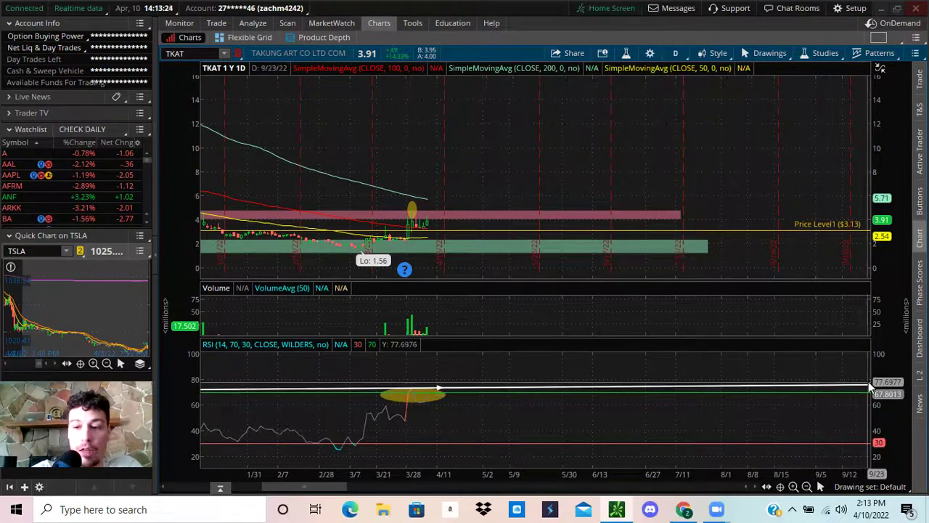
mouse_move(412, 392)
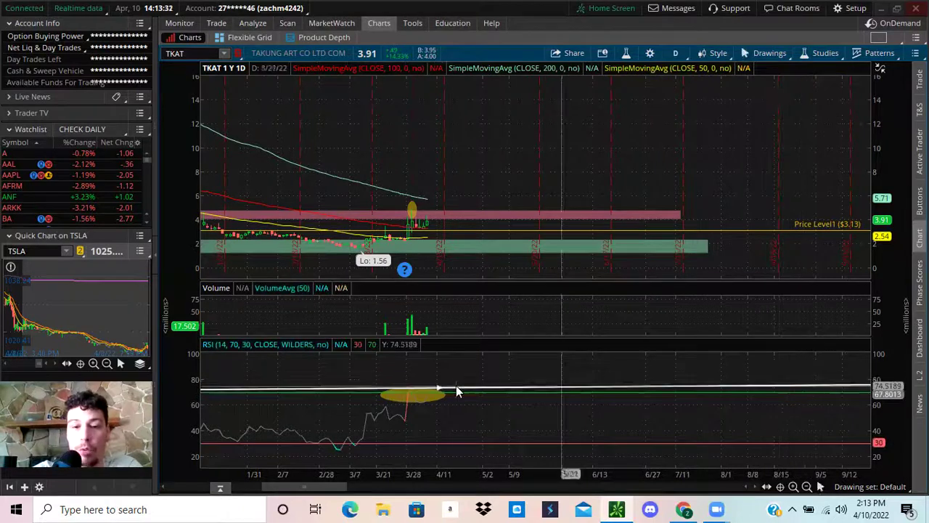
Step: Examine the recent daily candles between the red and green price zones at a larger scale
left_click_drag(457, 390, 696, 143)
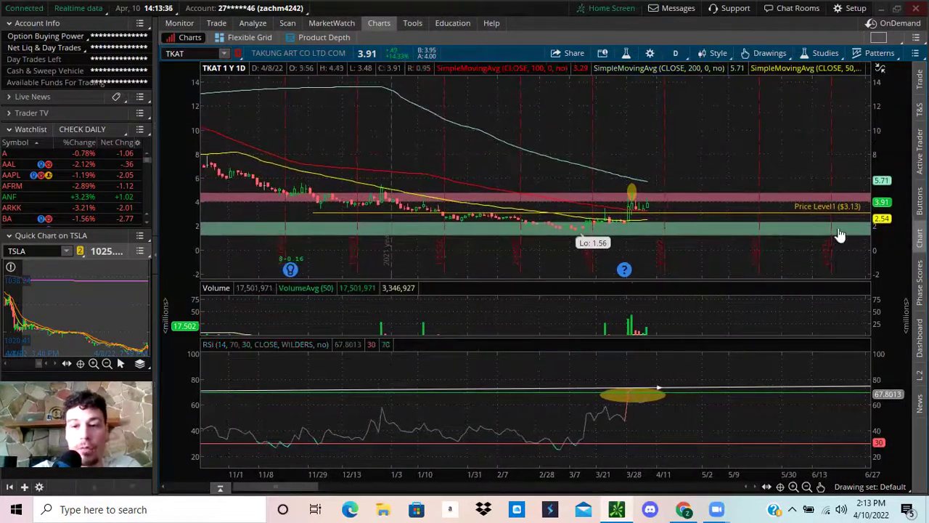
left_click(794, 488)
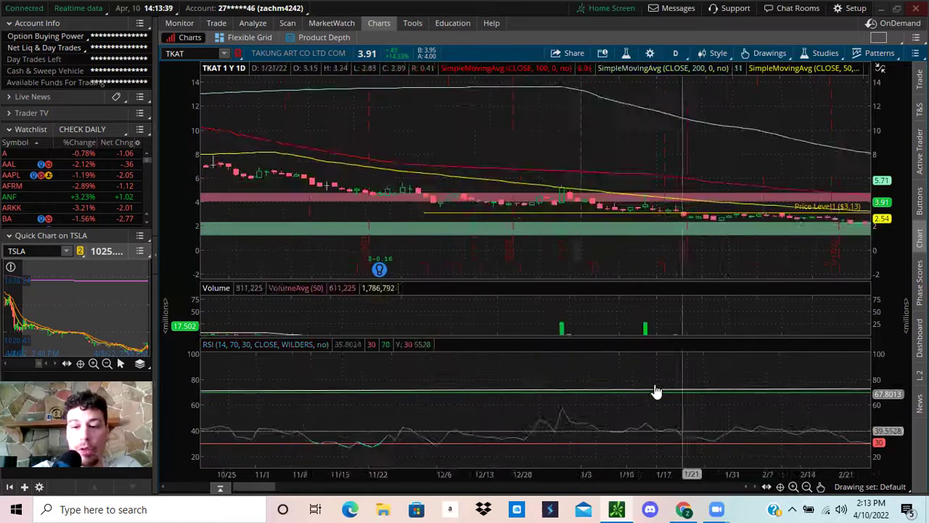
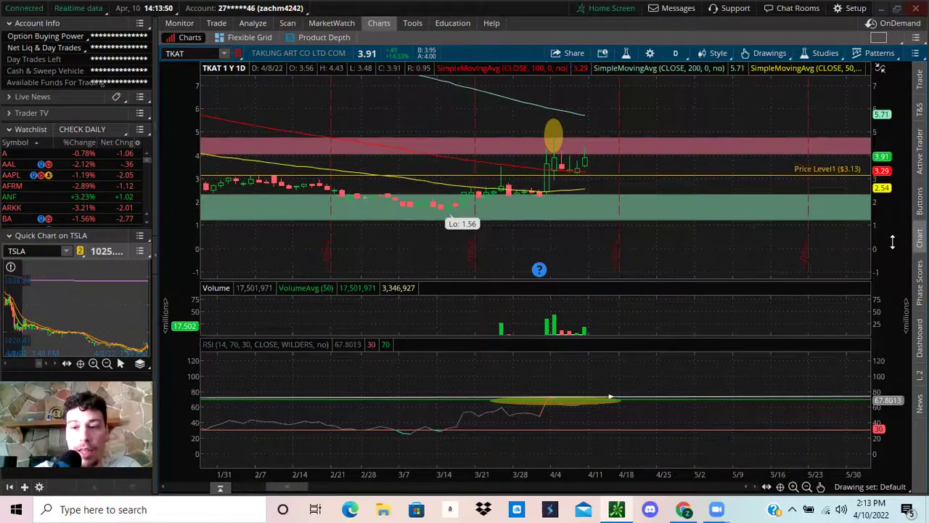
left_click_drag(892, 242, 892, 265)
left_click_drag(603, 216, 682, 218)
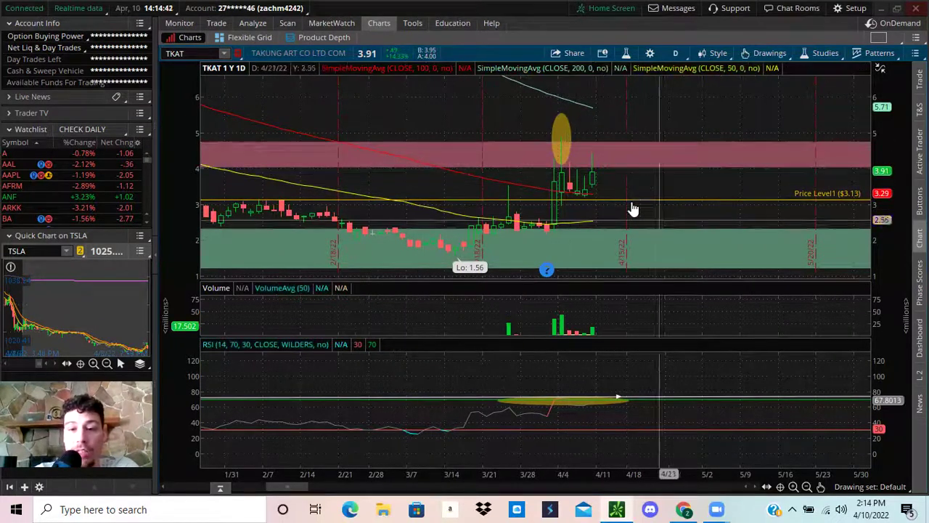
Step: Examine the full daily price history back to the spring 2021 high alongside the RSI peaks and trendline
left_click_drag(897, 463, 890, 382)
left_click(806, 486)
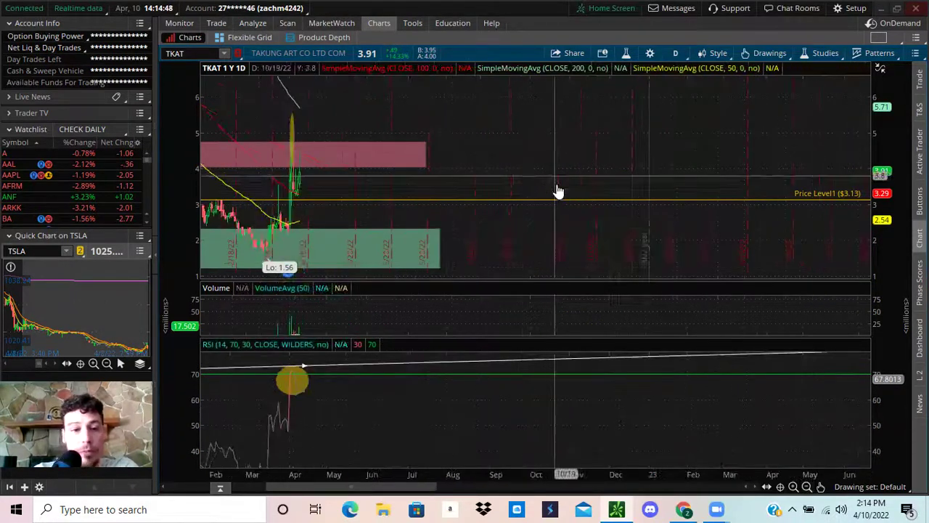
scroll(559, 197, "up", 5)
left_click_drag(904, 155, 902, 231)
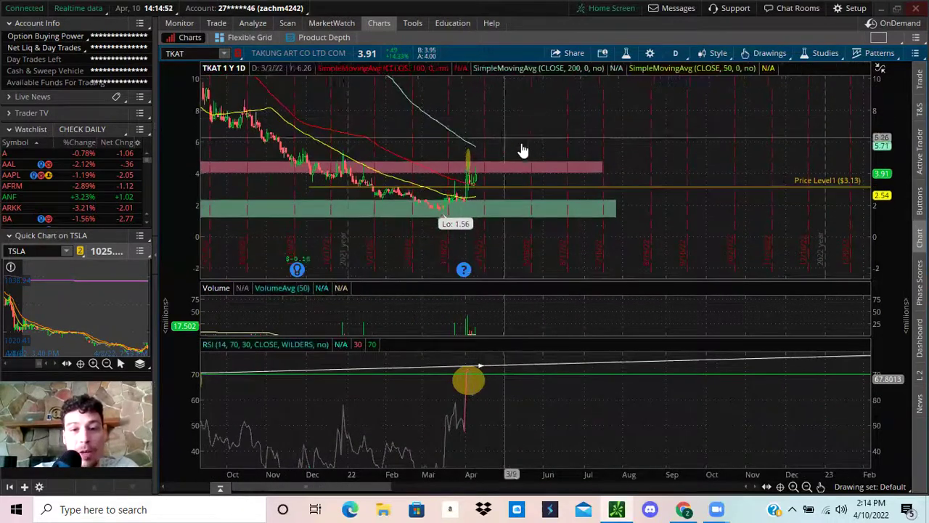
scroll(649, 177, "up", 4)
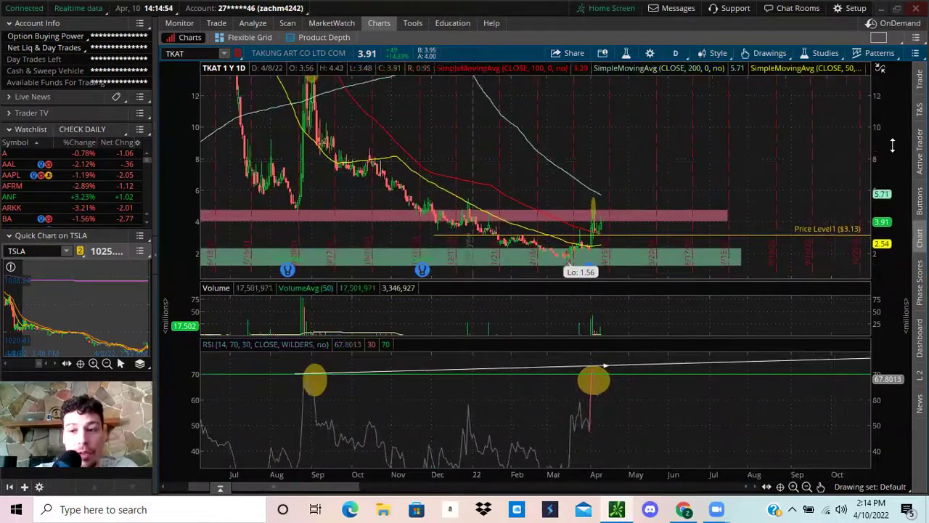
left_click_drag(884, 210, 848, 307)
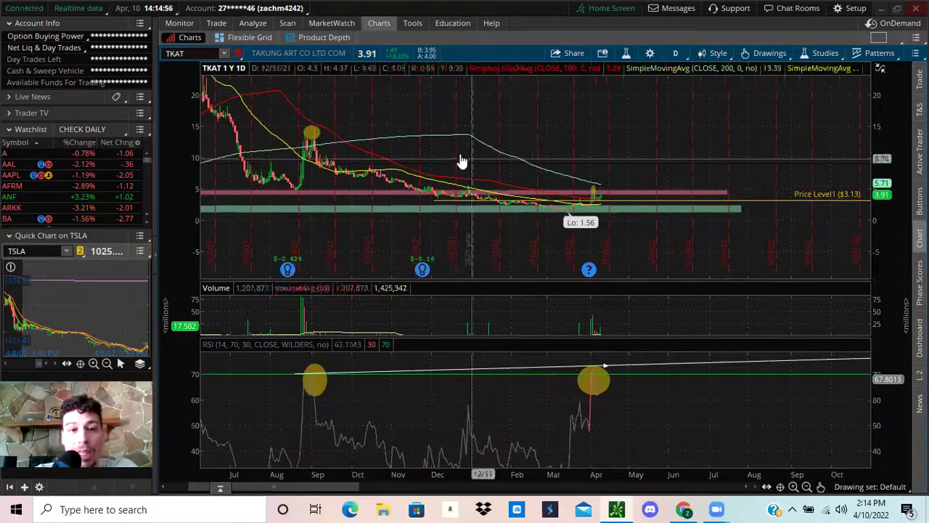
left_click_drag(401, 127, 510, 156)
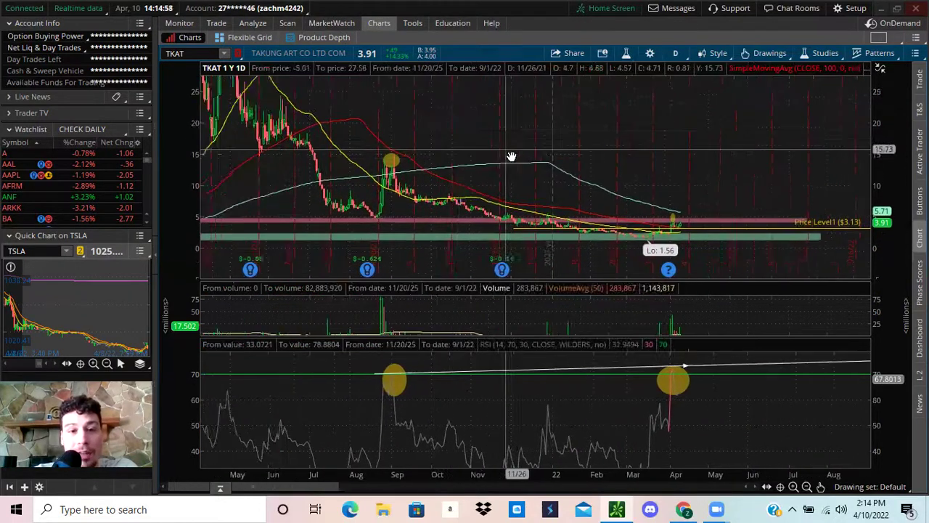
left_click_drag(900, 142, 884, 305)
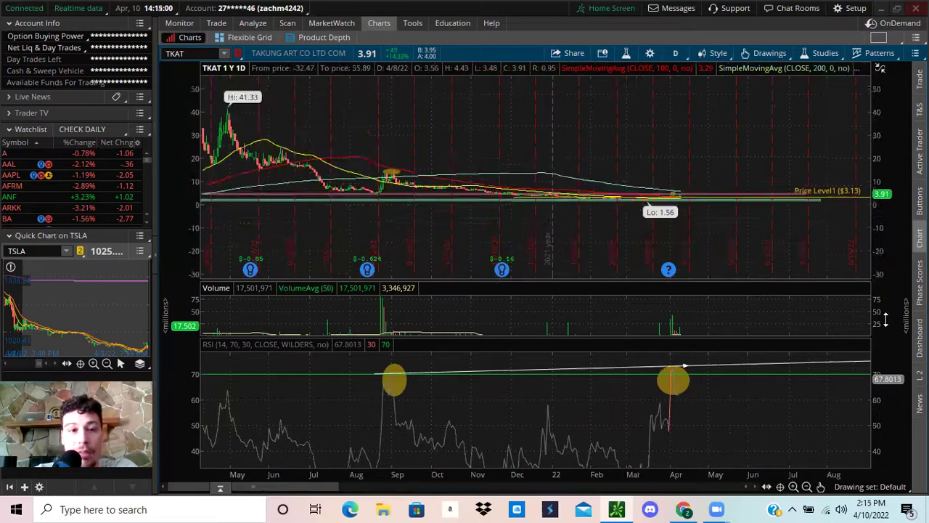
Step: Switch the chart to the 3 Y : W time frame and enlarge the weekly price history from 2021 onward
left_click(675, 53)
left_click(644, 222)
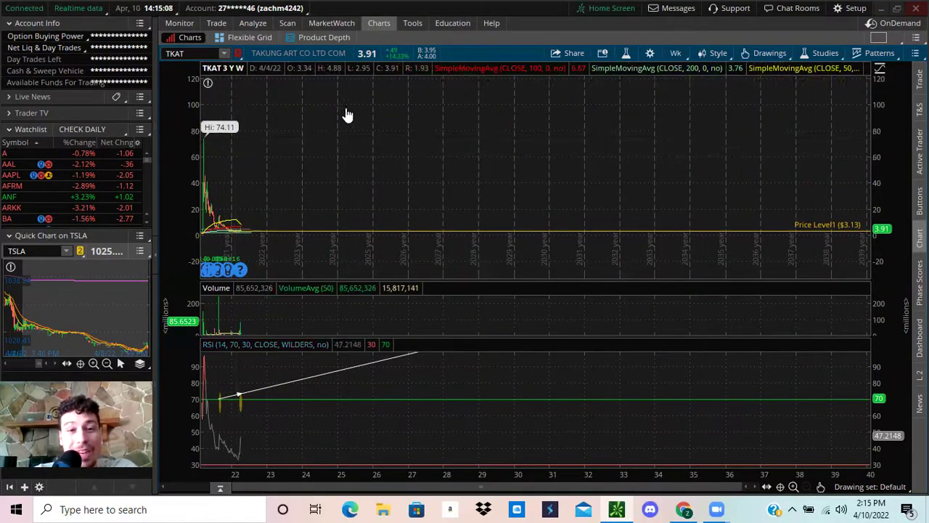
right_click(303, 199)
left_click(315, 228)
left_click_drag(332, 149, 196, 149)
left_click_drag(430, 153, 208, 153)
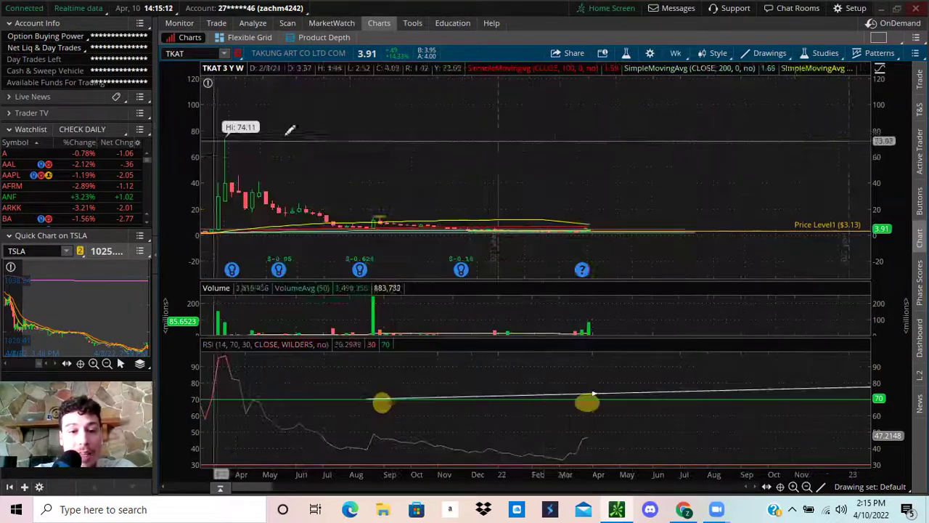
left_click_drag(885, 268, 886, 189)
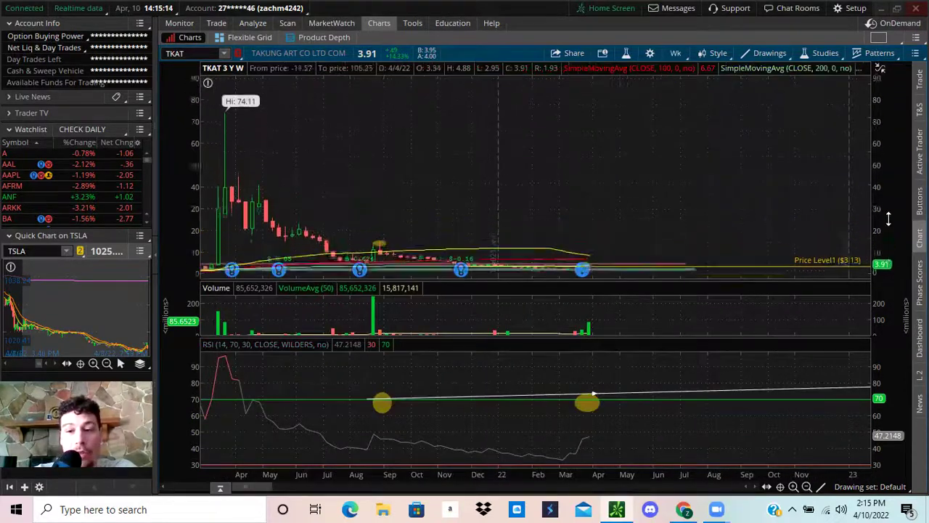
Step: Examine the latest weekly candles against the red and green price zones and the moving averages
right_click(746, 208)
left_click(754, 216)
mouse_move(699, 249)
left_mouse_down()
mouse_move(667, 141)
mouse_move(602, 225)
left_mouse_up()
left_click_drag(886, 230, 886, 261)
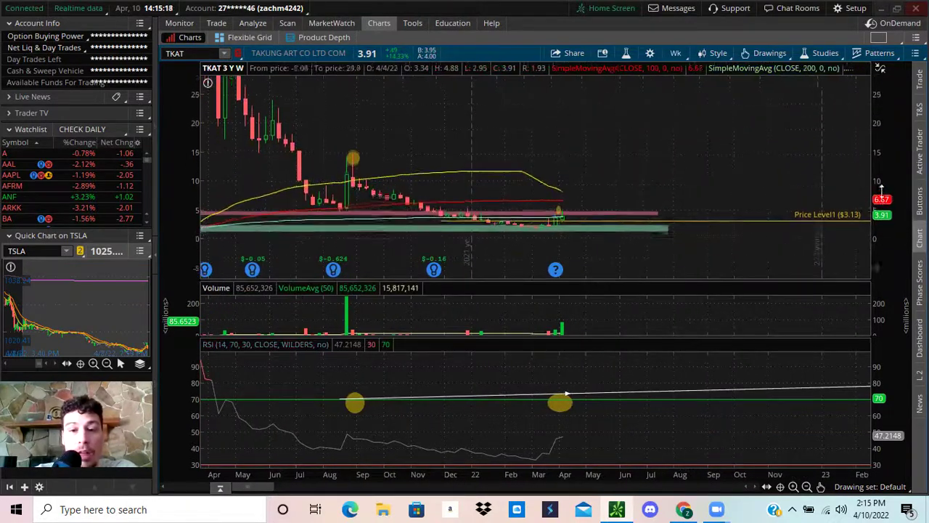
left_click_drag(586, 201, 619, 166)
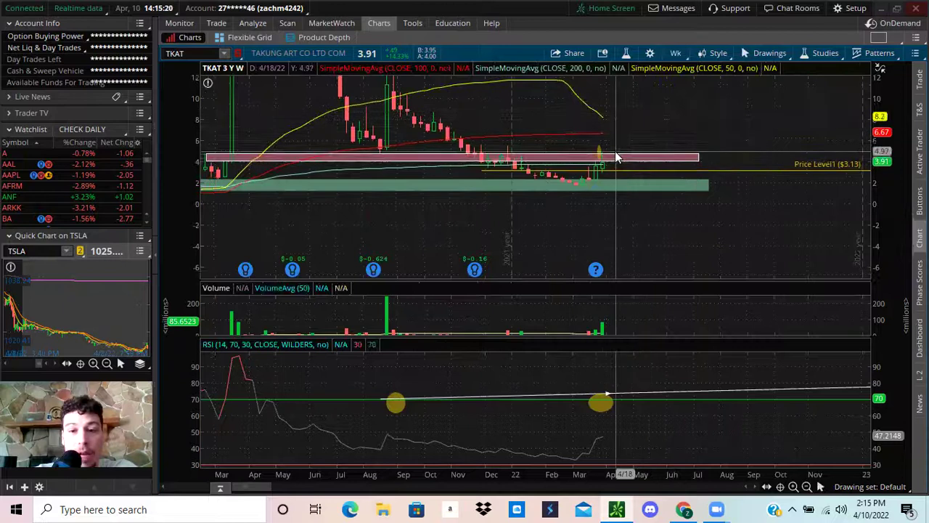
Step: Return the chart to the 1 Y : 1D time frame and enlarge the most recent daily candles around the red zone
left_click(675, 53)
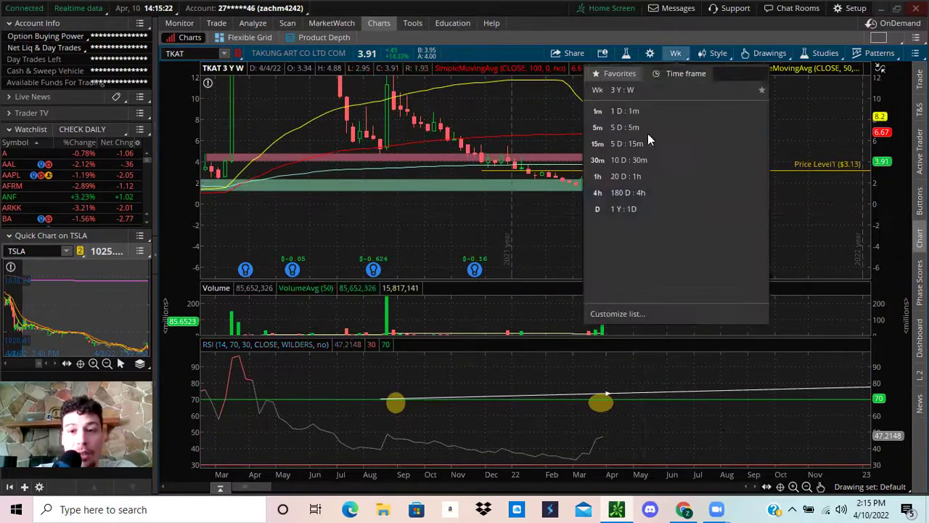
left_click(634, 213)
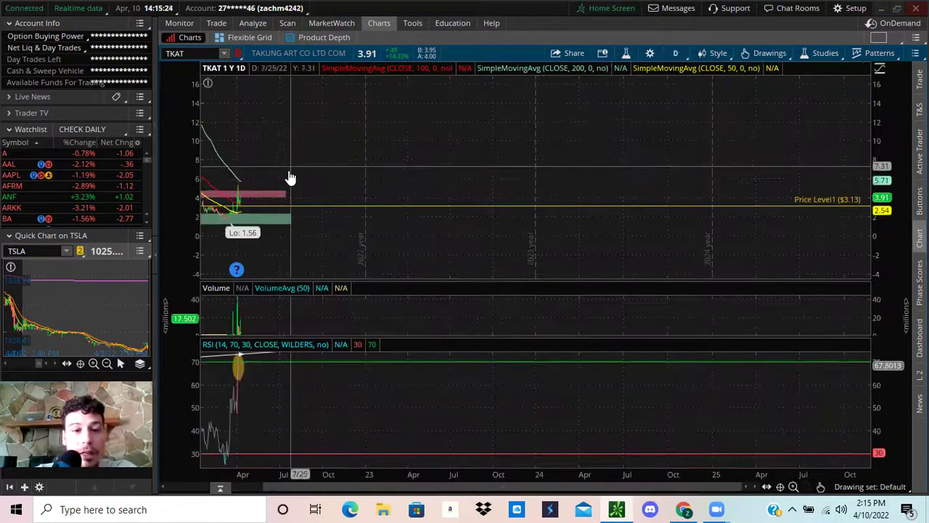
middle_click(311, 197)
left_click(302, 207)
left_click_drag(307, 210, 216, 150)
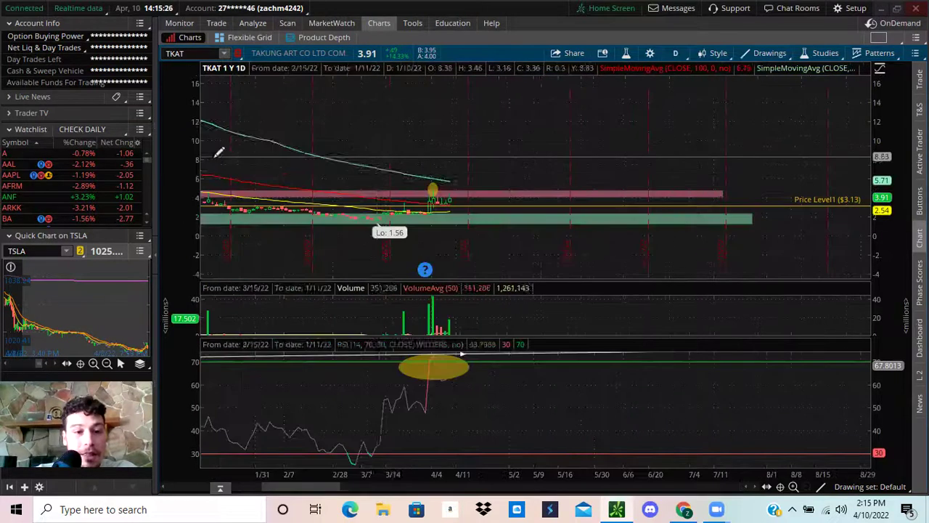
left_click_drag(535, 171, 301, 145)
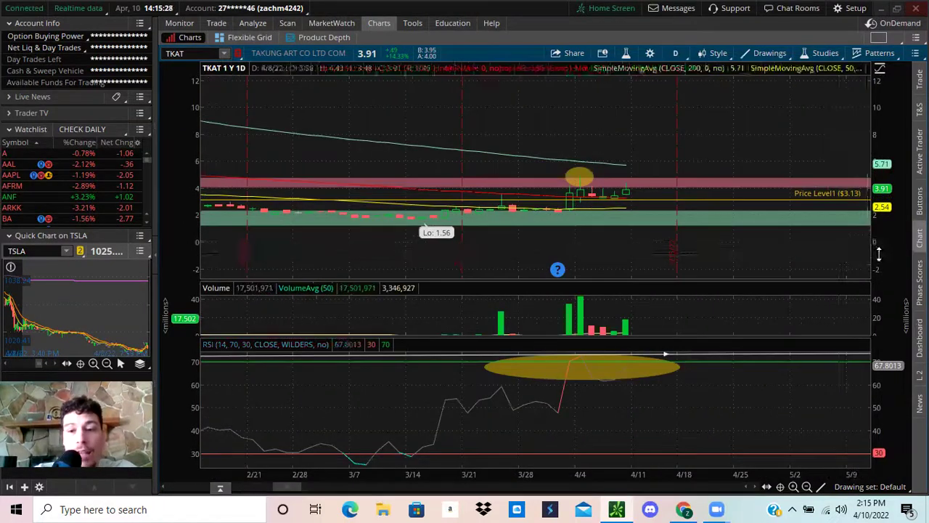
middle_click(715, 130)
mouse_move(716, 135)
left_mouse_down()
mouse_move(684, 141)
mouse_move(686, 128)
left_mouse_up()
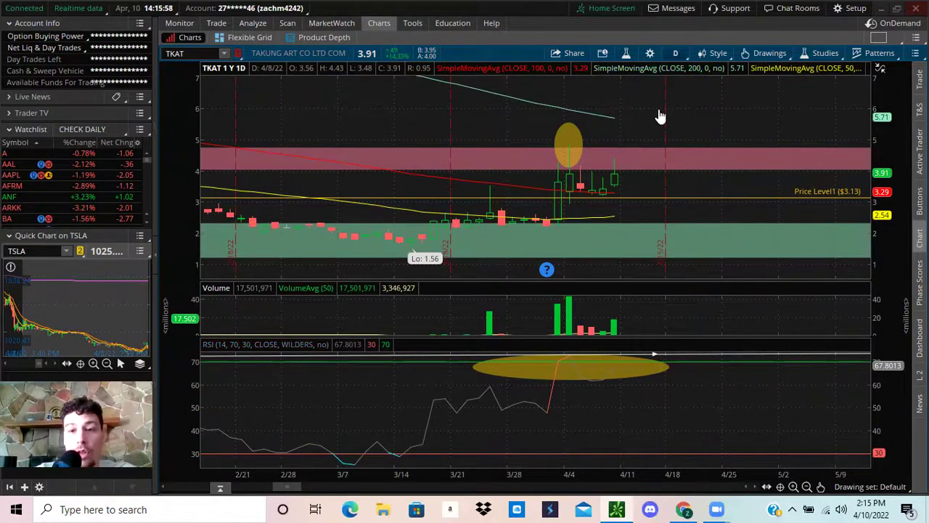
Step: View the chart in the 10 D : 30m time frame, followed by 20 D : 1h
left_click(675, 53)
left_click(651, 166)
left_click(675, 53)
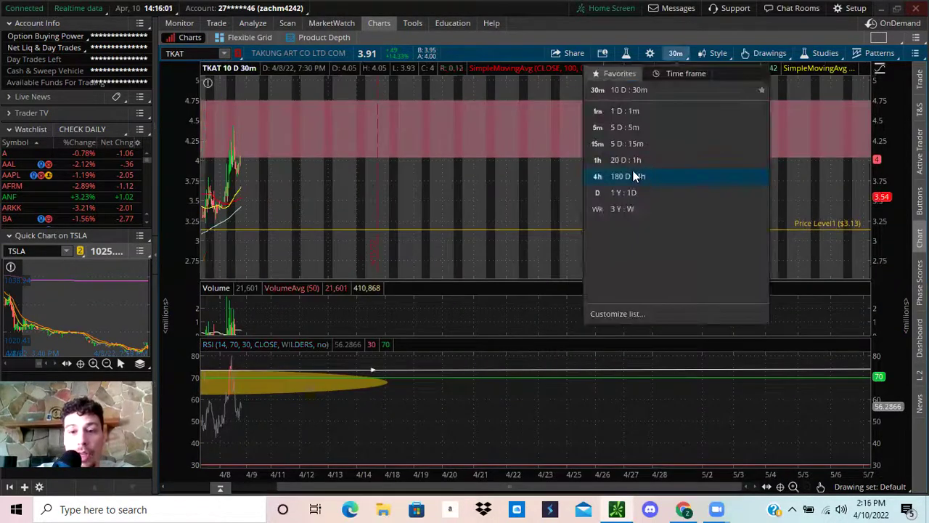
left_click(635, 160)
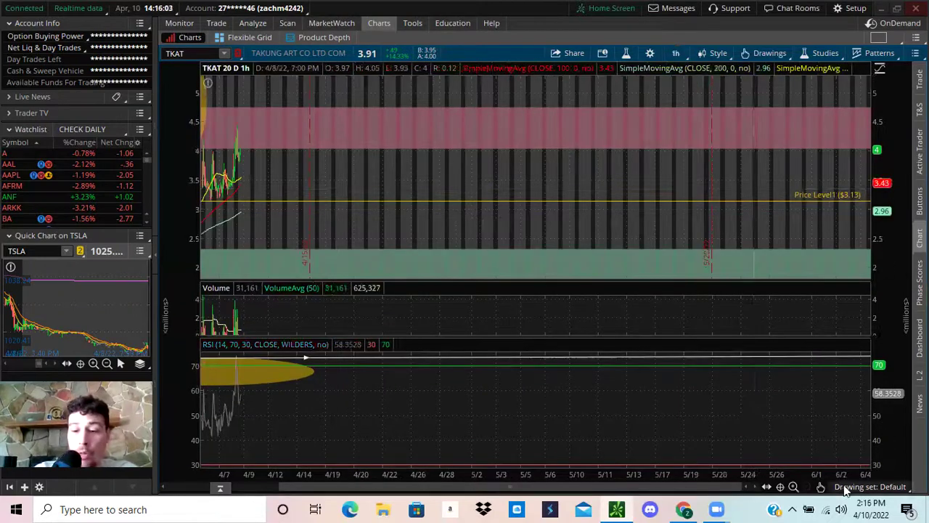
Step: Load the 1 HR drawing set and enlarge the hourly candles and price scale around the Fibonacci retracement levels
left_click(846, 489)
left_click(837, 392)
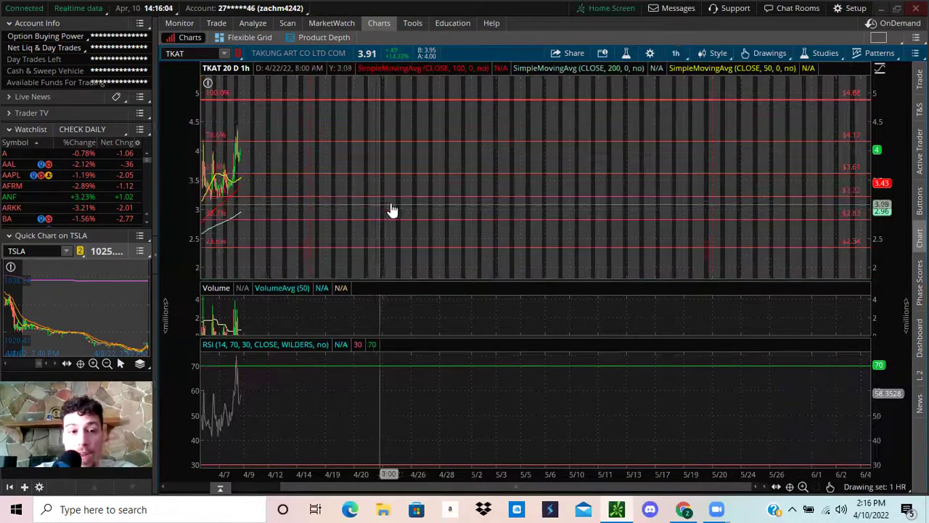
left_click_drag(330, 123, 551, 127)
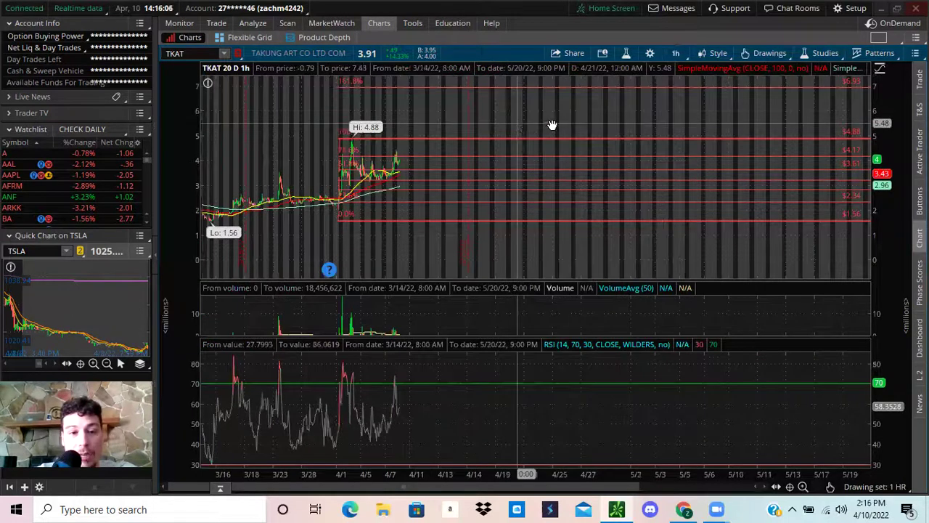
middle_click(459, 129)
left_click(459, 168)
left_click_drag(446, 121, 342, 104)
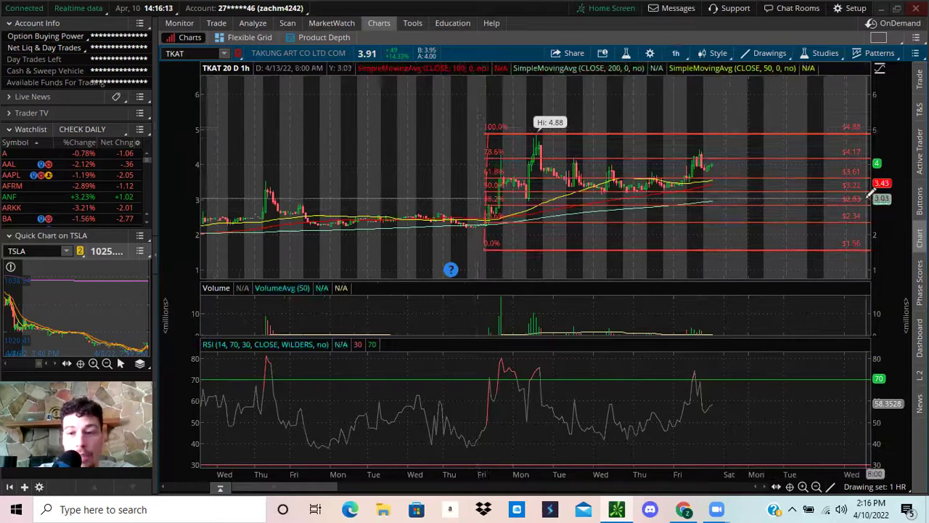
mouse_move(876, 223)
left_click_drag(898, 217, 897, 147)
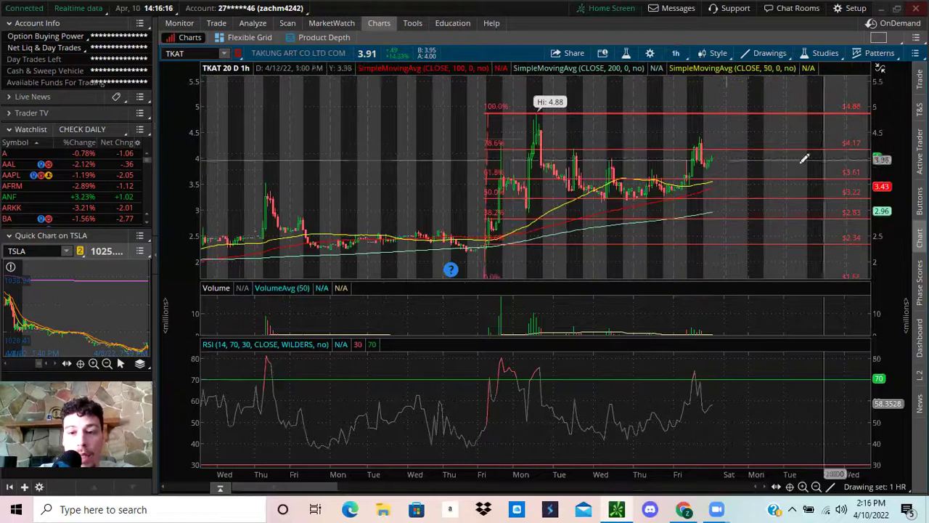
Step: Examine the hourly candles against the Fibonacci retracement from the 100% level at the swing high down to the 61.8% level
middle_click(728, 146)
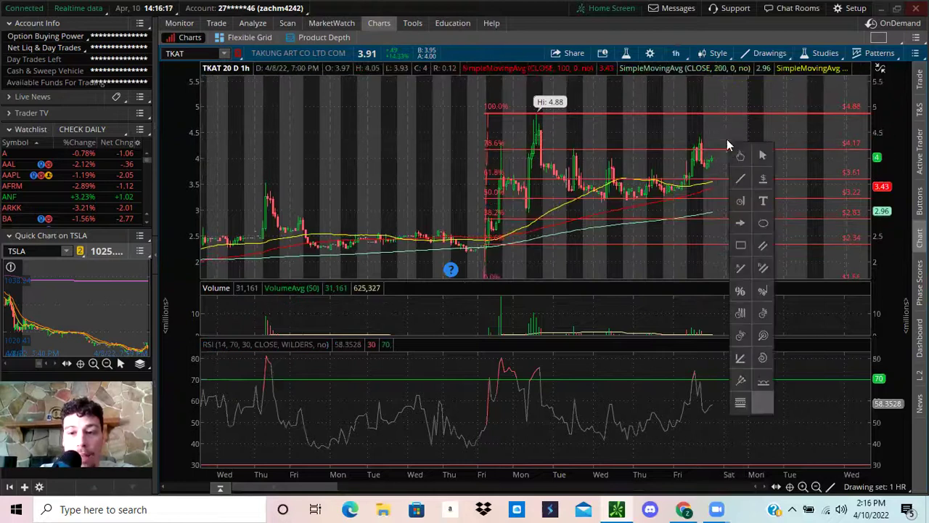
left_click(743, 183)
left_click_drag(776, 82, 339, 273)
middle_click(678, 206)
left_click(705, 218)
left_click_drag(637, 211, 554, 211)
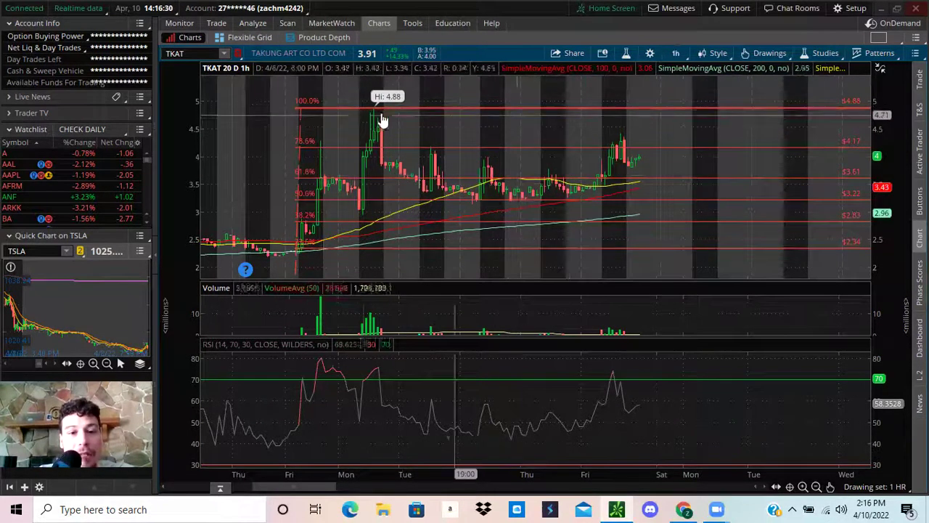
mouse_move(376, 114)
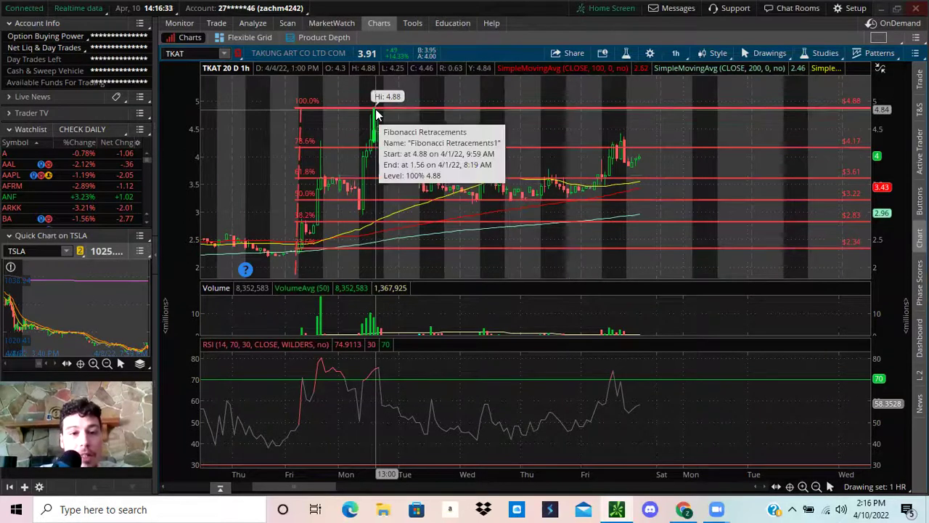
mouse_move(400, 148)
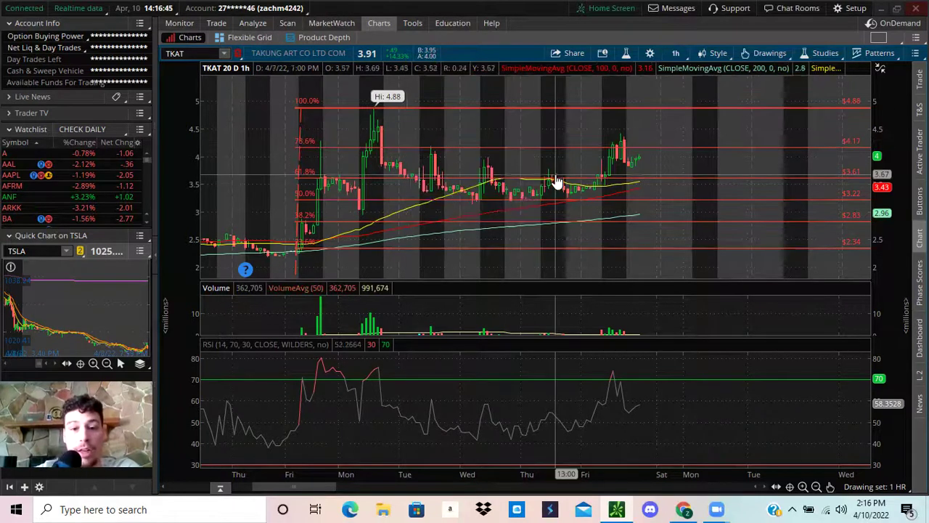
mouse_move(558, 185)
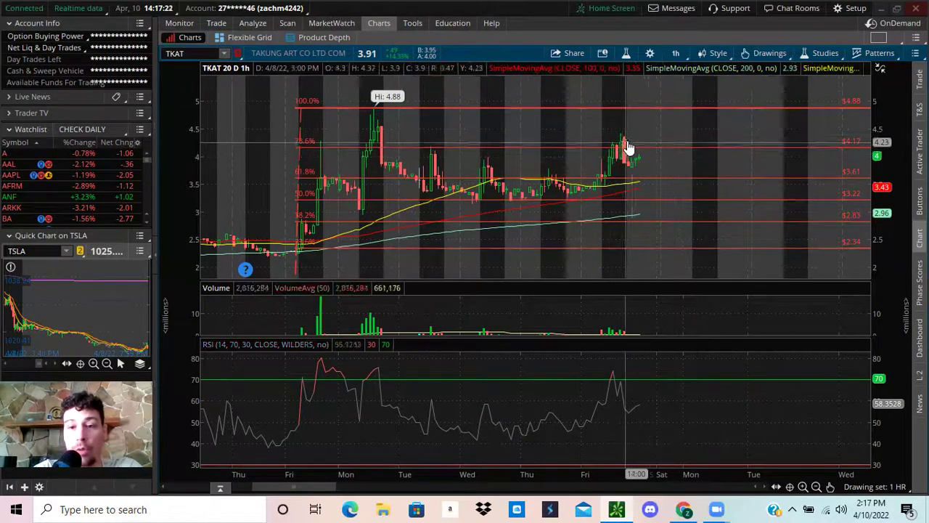
Step: Mark Friday's candle tops above the 78.6% Fibonacci level with a flat ellipse on the hourly chart
left_click(803, 488)
left_click_drag(777, 238, 303, 232)
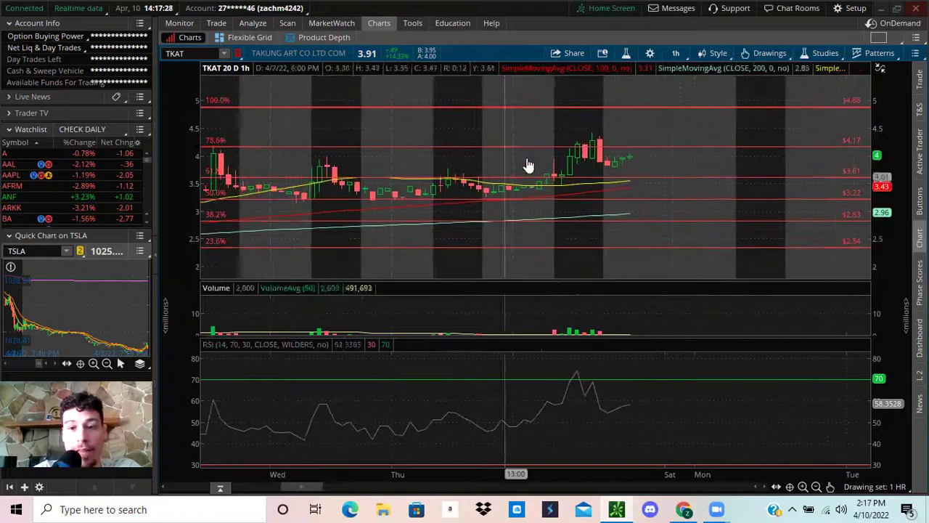
right_click(582, 132)
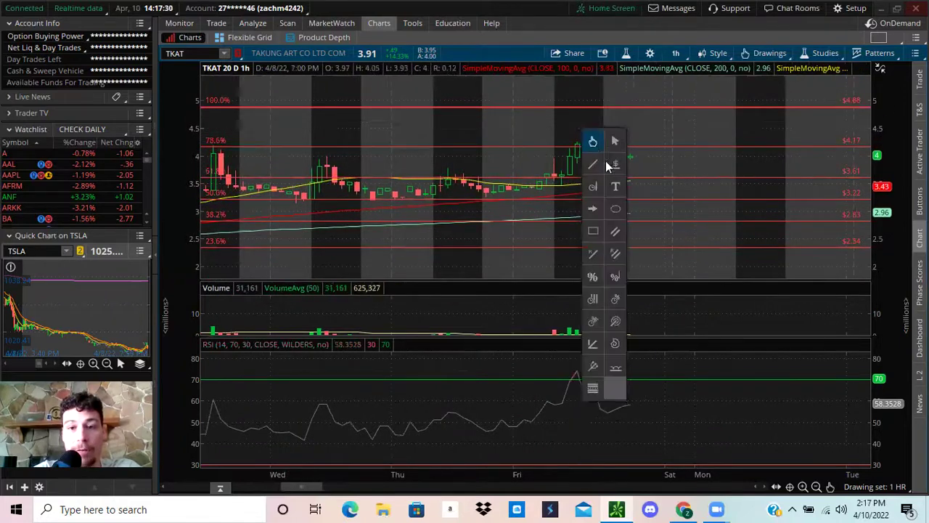
left_click(616, 209)
left_click_drag(568, 131, 628, 141)
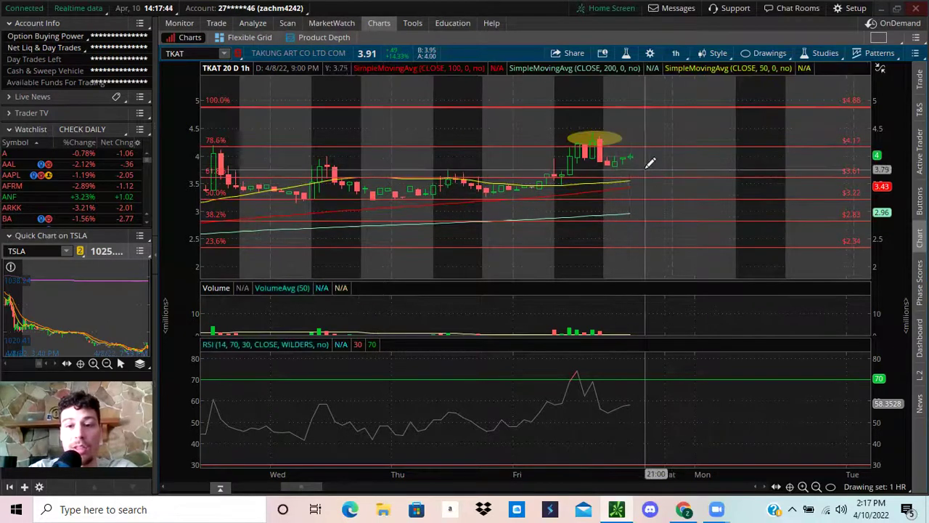
Step: Examine the enlarged Wednesday and Thursday hourly candles against the 61.8% Fibonacci level and the yellow moving average
left_click_drag(879, 218, 879, 196)
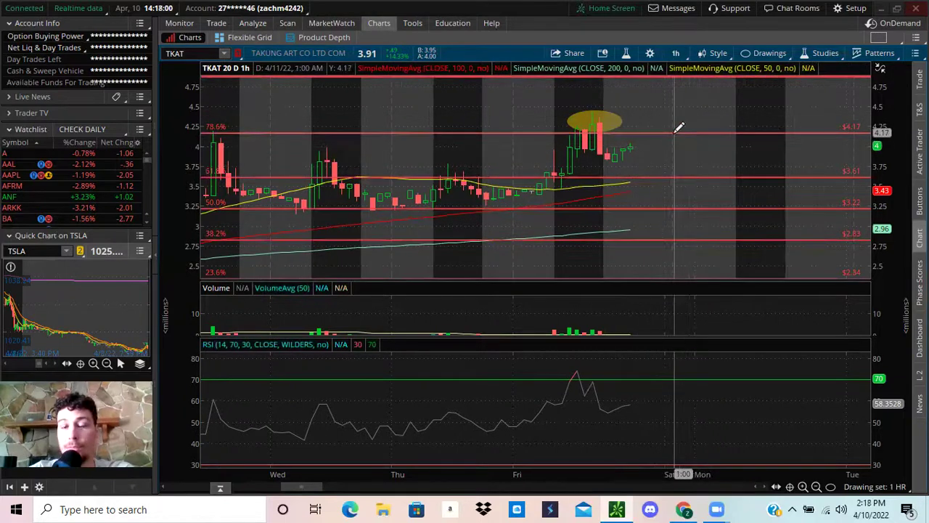
mouse_move(676, 129)
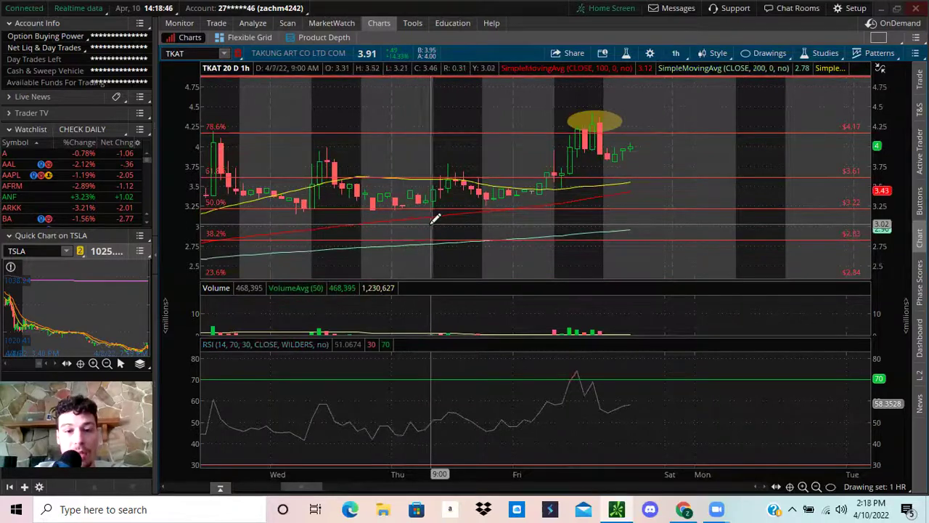
mouse_move(460, 233)
left_mouse_down()
mouse_move(390, 116)
mouse_move(315, 98)
left_mouse_up()
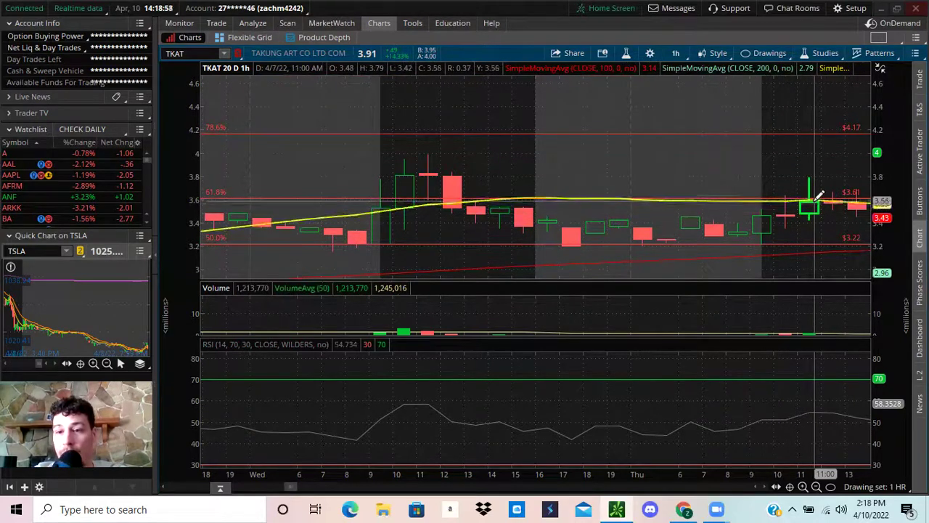
mouse_move(848, 170)
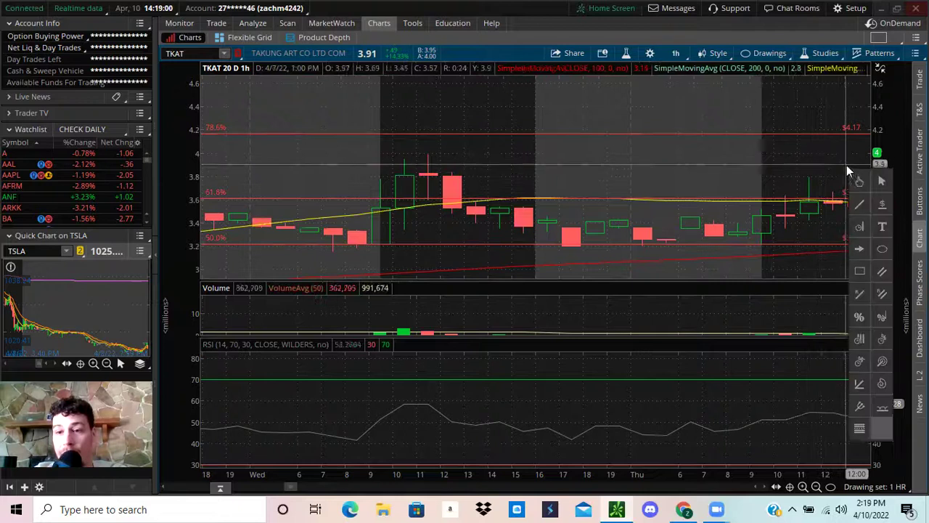
mouse_move(847, 169)
left_mouse_down()
mouse_move(597, 147)
mouse_move(540, 222)
left_mouse_up()
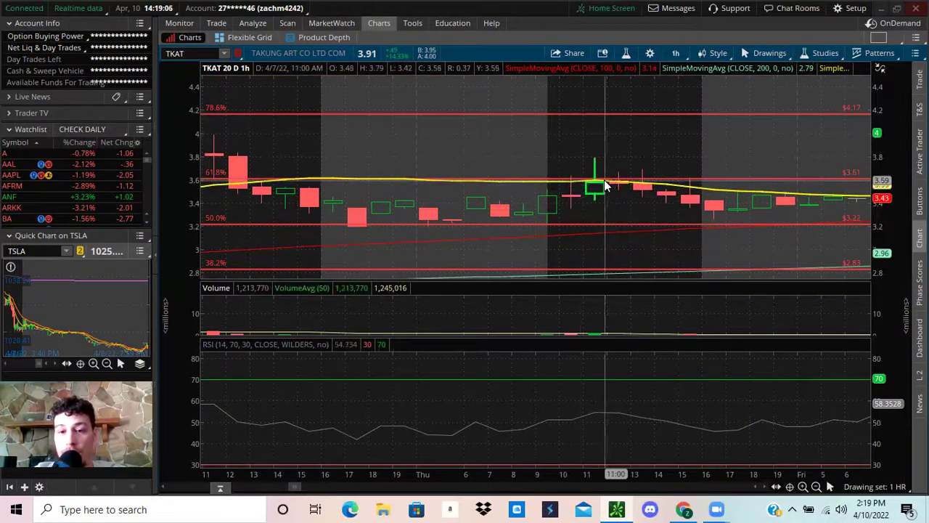
Step: Examine Friday's hourly candles between the 61.8% and 78.6% Fibonacci levels and the room up to the 100% level
left_click_drag(760, 157, 474, 175)
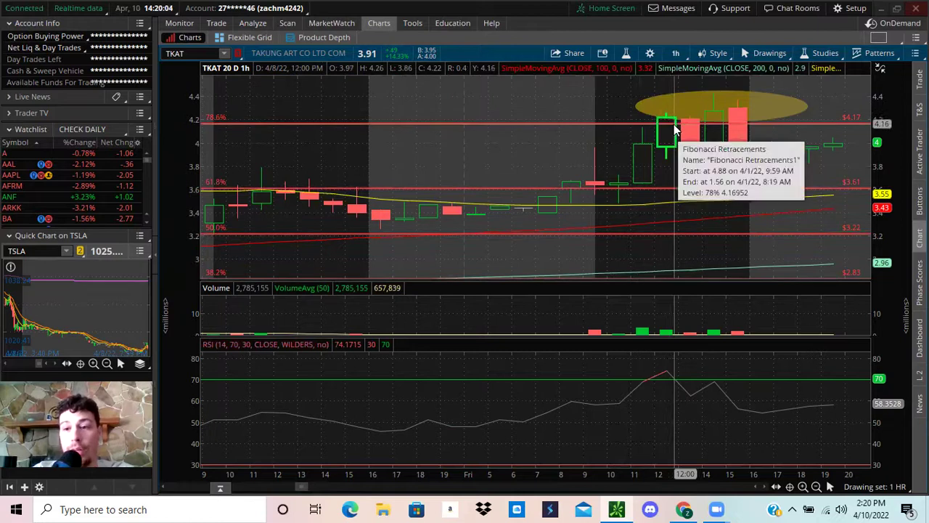
left_click_drag(836, 161, 282, 179)
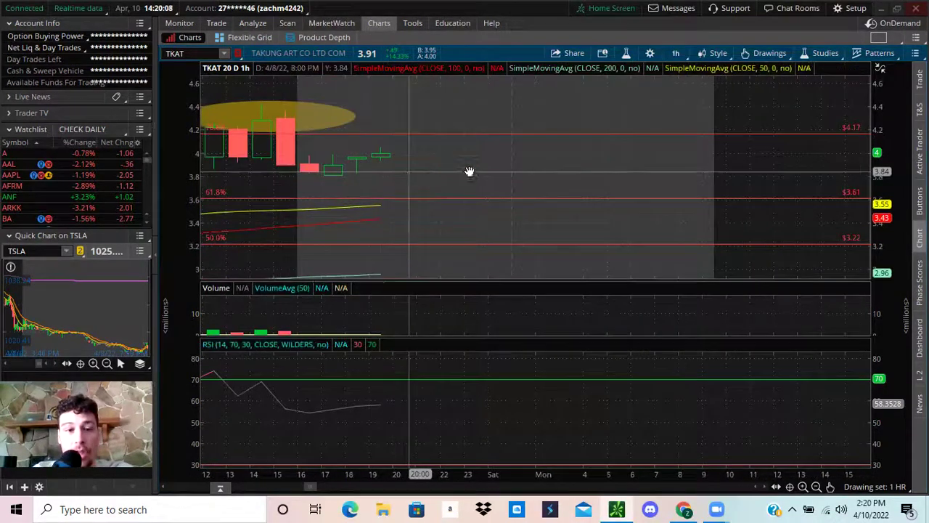
left_click_drag(469, 172, 670, 164)
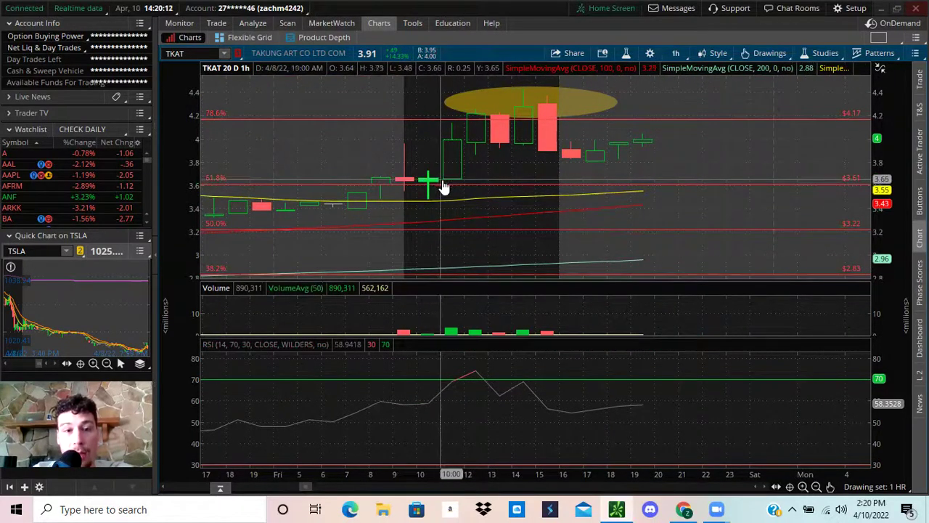
left_click_drag(829, 149, 553, 196)
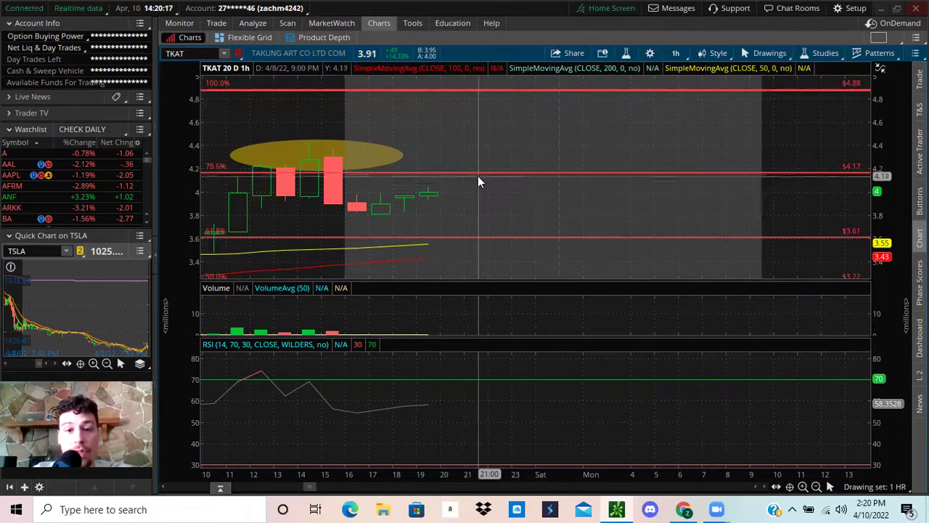
left_click_drag(642, 155, 598, 209)
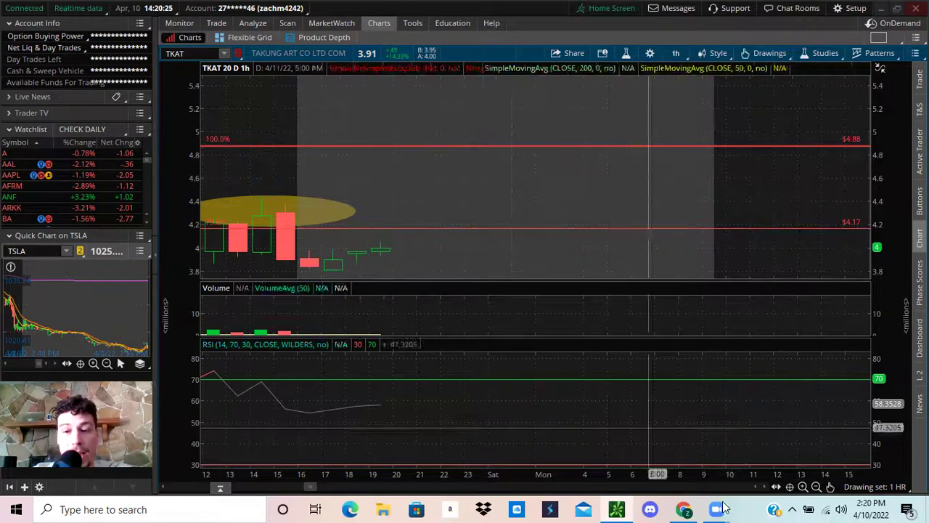
Step: Zoom the hourly chart out to view the Fibonacci extension levels from 161.8% to 423.6% above the price
left_click(816, 486)
left_click_drag(269, 199, 880, 167)
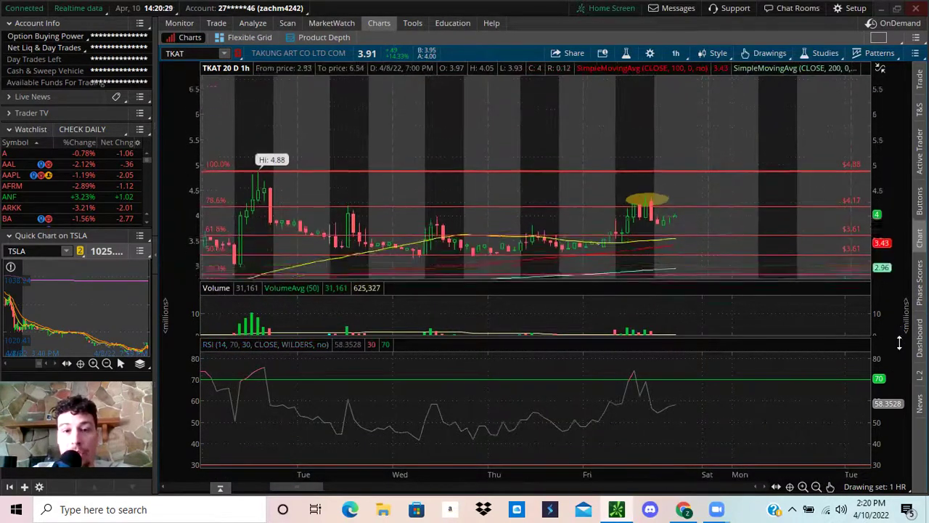
left_click_drag(654, 151, 618, 176)
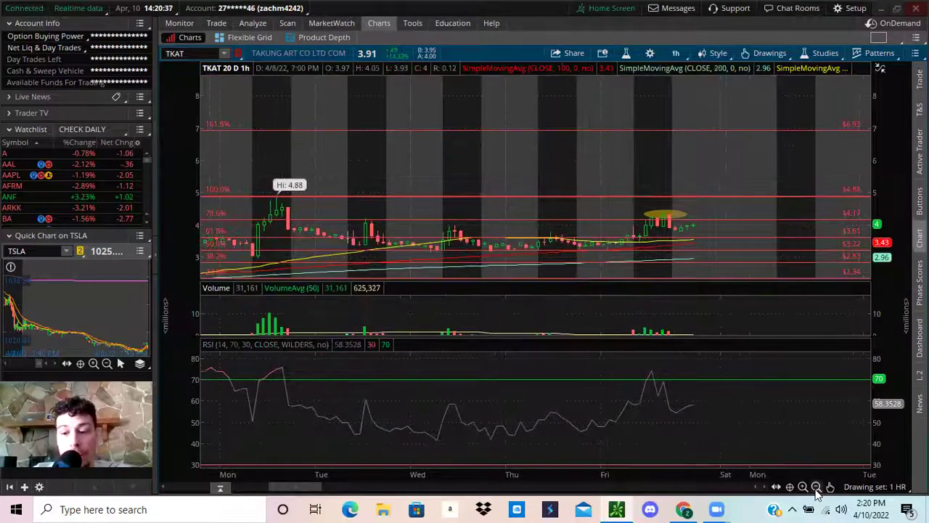
left_click(816, 486)
left_click_drag(380, 178, 581, 160)
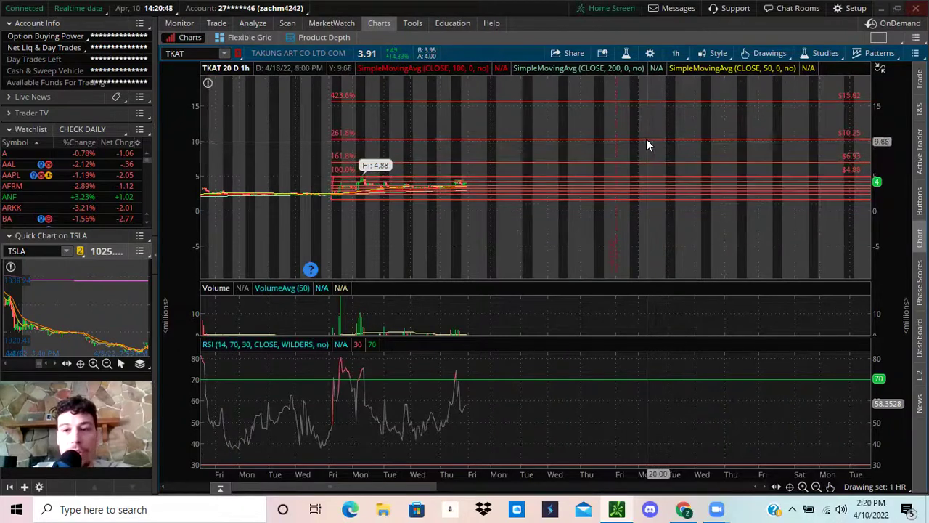
mouse_move(887, 170)
left_mouse_down()
mouse_move(887, 189)
mouse_move(887, 164)
left_mouse_up()
left_click_drag(459, 138, 502, 172)
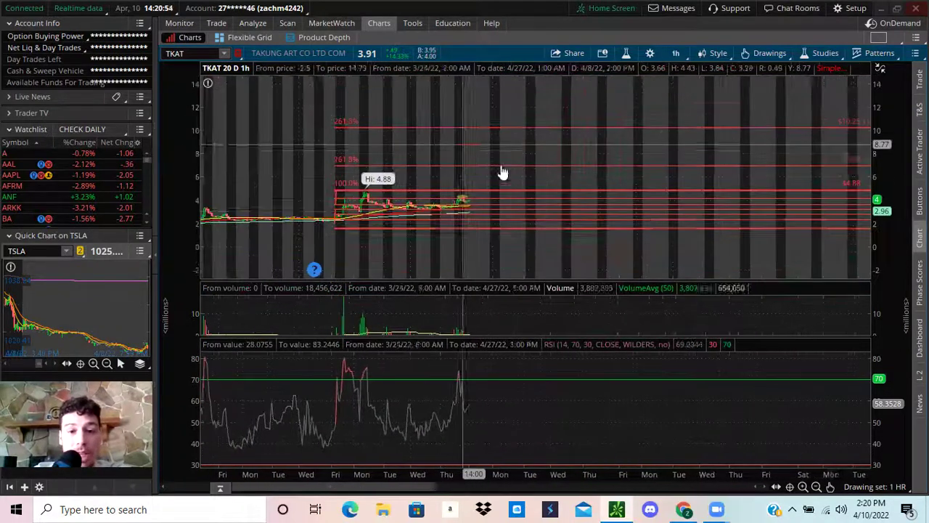
Step: Examine the recent hourly price action across the 0% to 161.8% Fibonacci range, including the earlier candles before the rally
left_click_drag(895, 245, 904, 181)
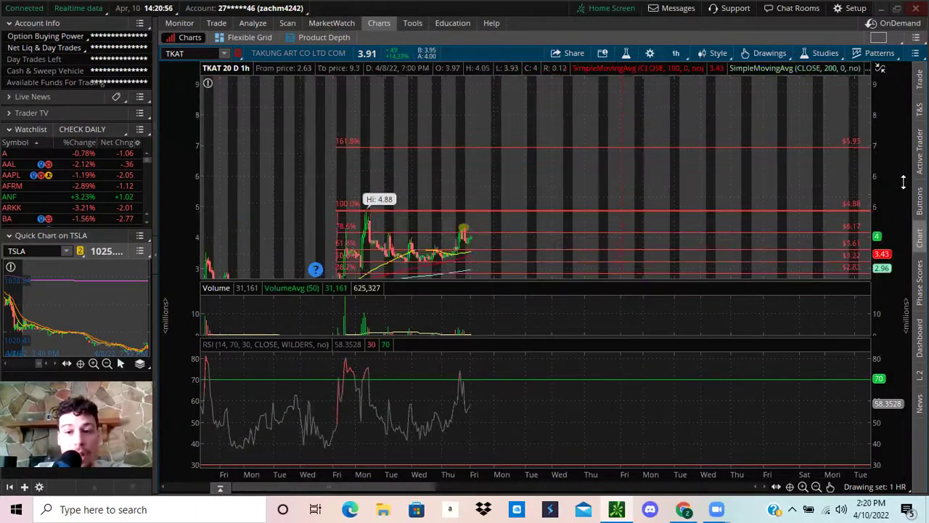
left_click_drag(519, 189, 543, 215)
left_click_drag(569, 179, 650, 166)
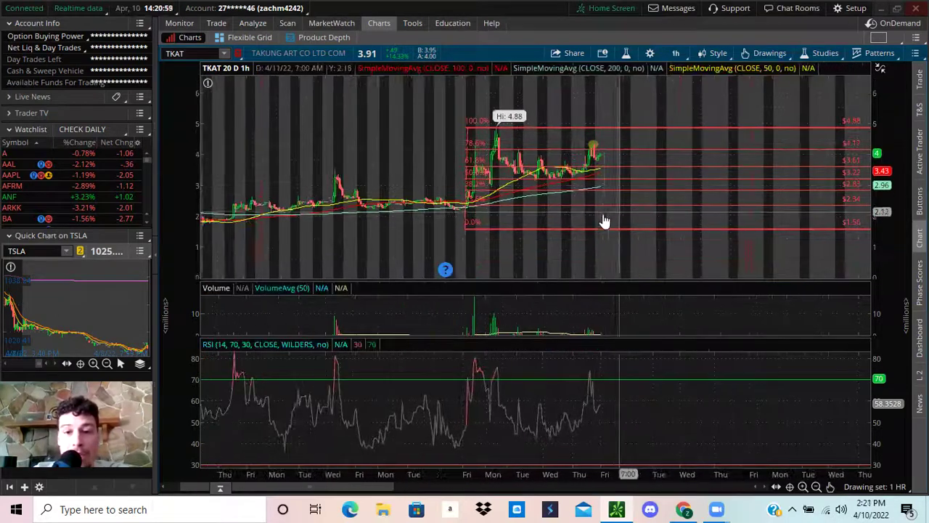
left_click(803, 487)
left_click_drag(632, 167, 125, 173)
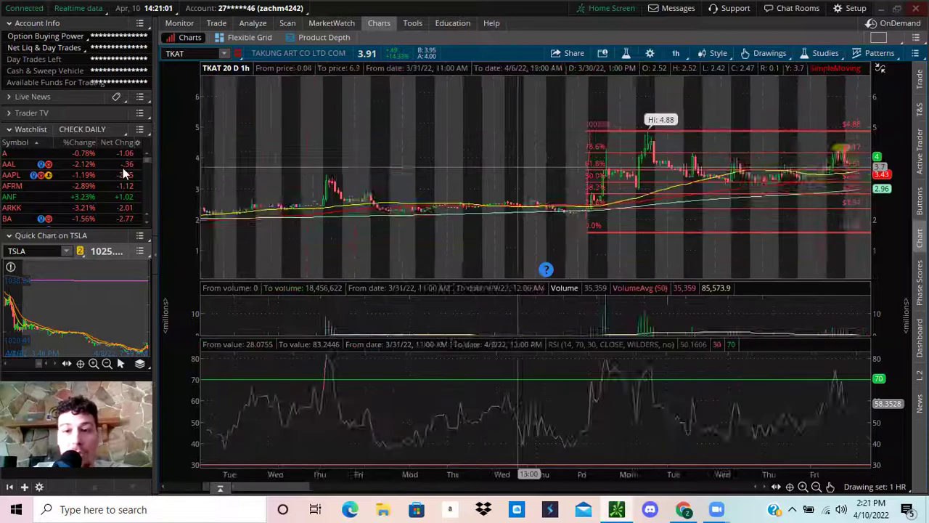
left_click_drag(493, 149, 590, 179)
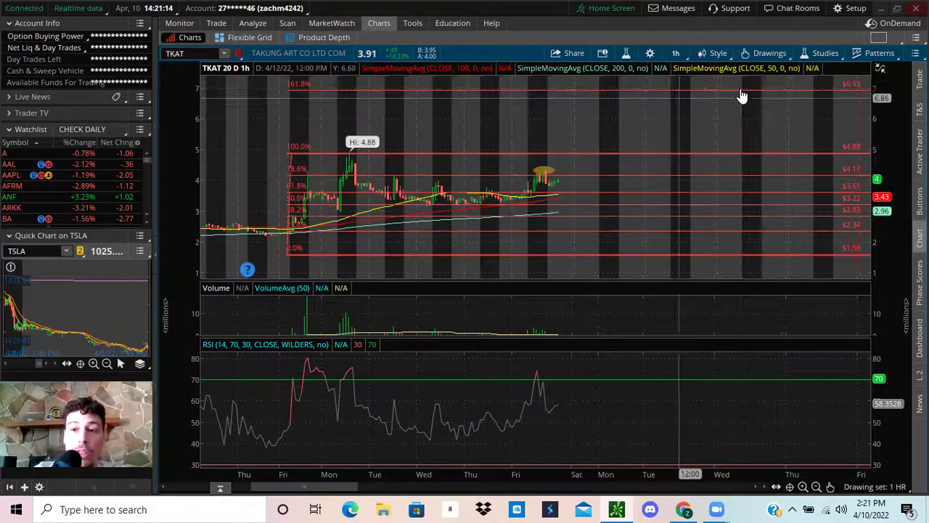
left_click_drag(740, 95, 533, 218)
left_click_drag(562, 174, 538, 162)
left_click_drag(472, 158, 706, 114)
left_click_drag(653, 135, 570, 115)
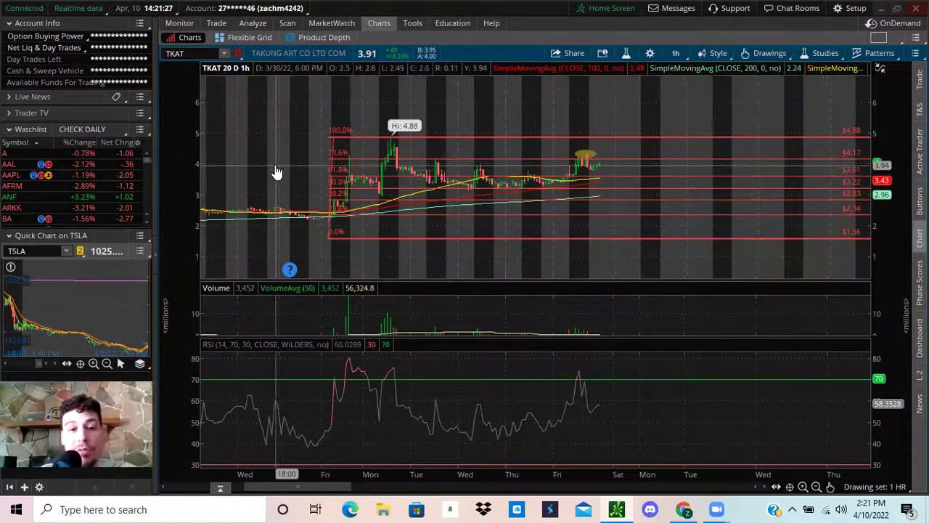